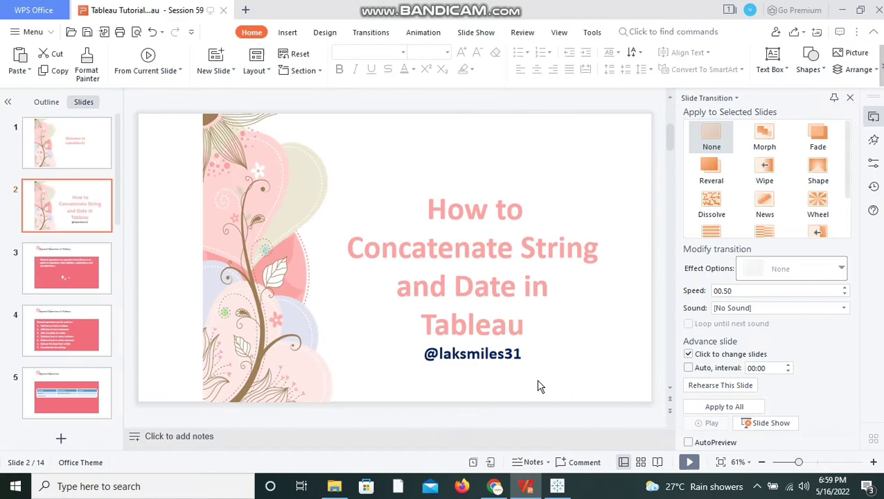
# Bring the Tableau workbook window to the front
pyautogui.click(557, 486)
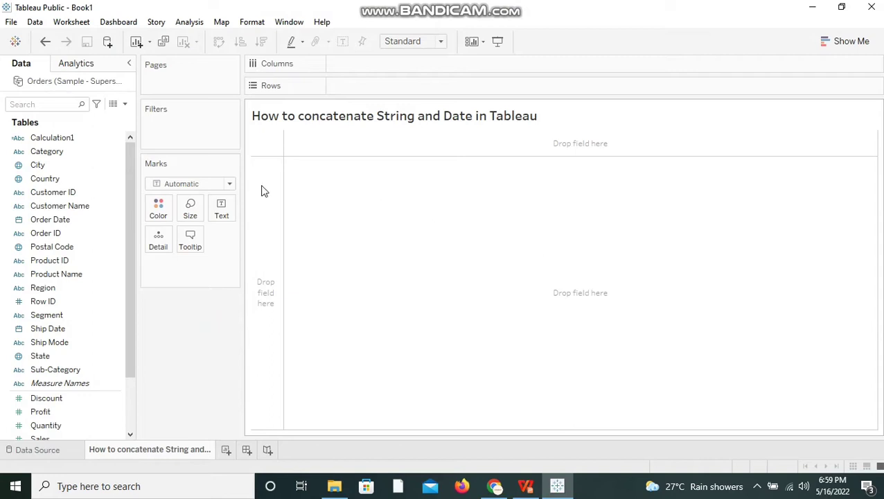
pyautogui.click(124, 104)
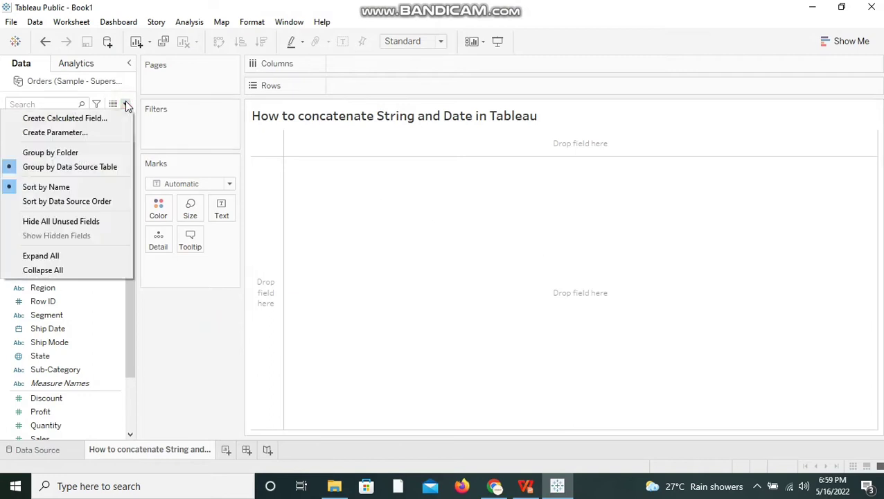
pyautogui.click(121, 117)
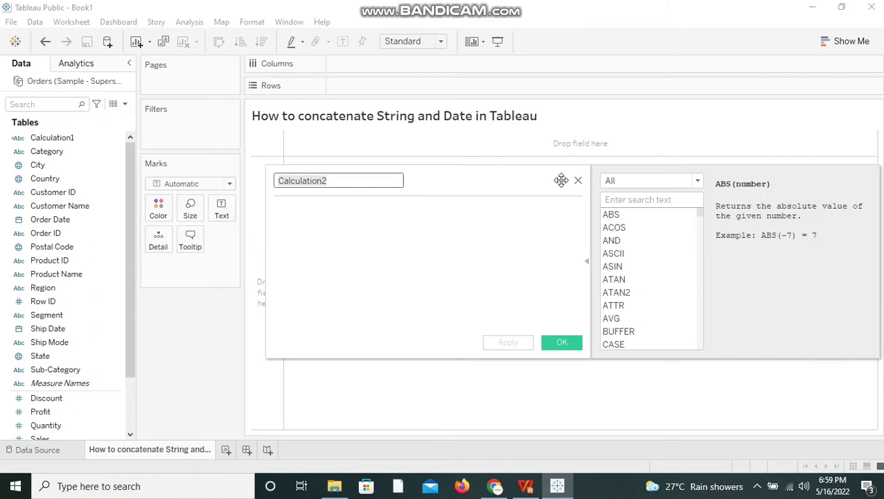
pyautogui.click(579, 182)
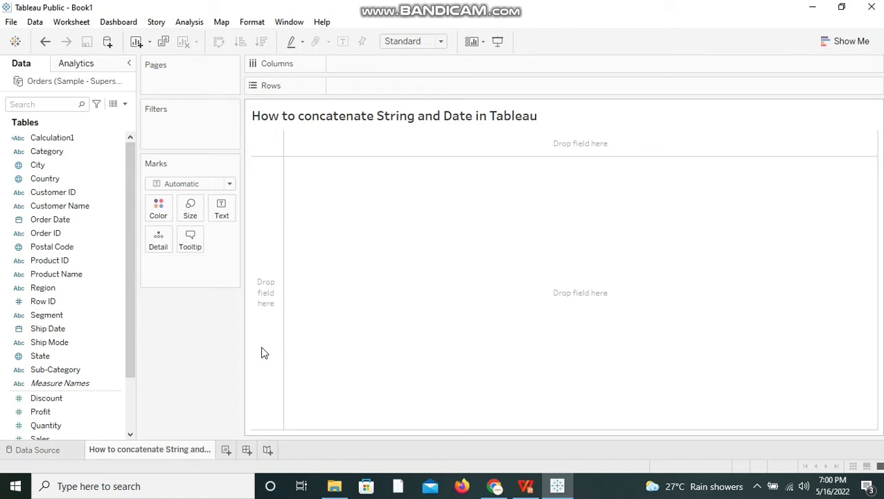
# Select the State field in the Data pane
pyautogui.click(86, 356)
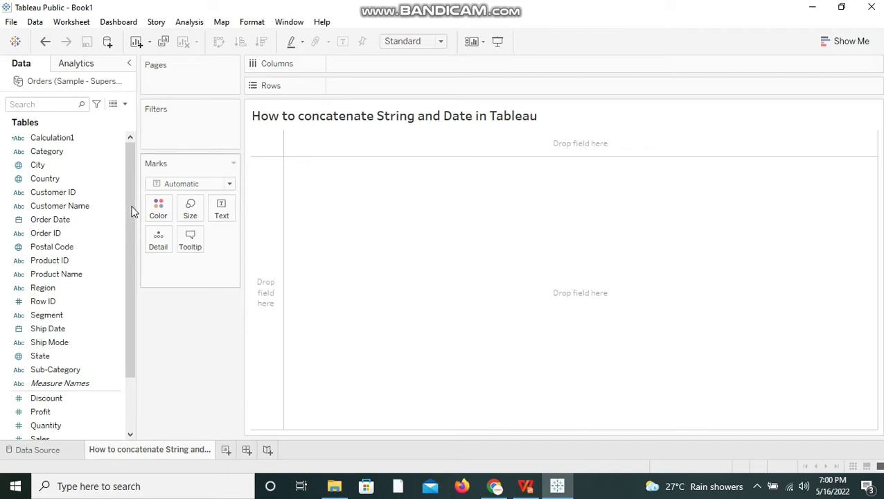
# Create a new calculated field and enter [Ship Date] as its formula
pyautogui.click(125, 107)
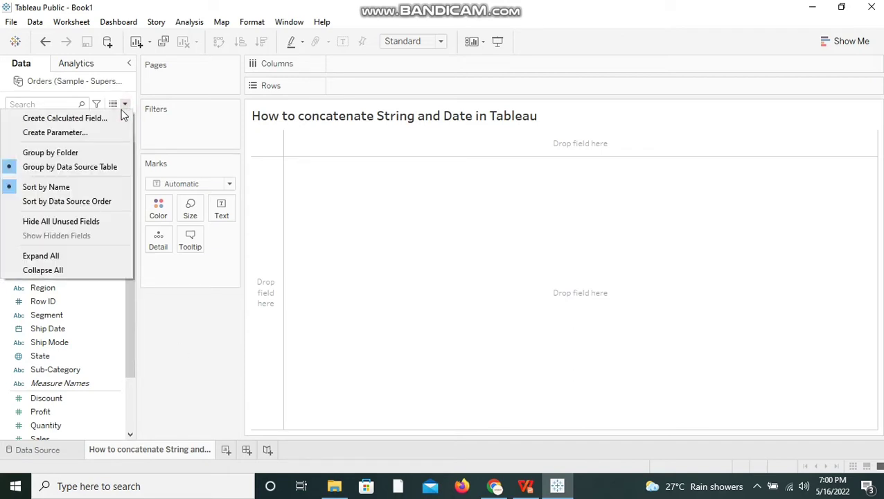
pyautogui.click(115, 115)
pyautogui.click(309, 270)
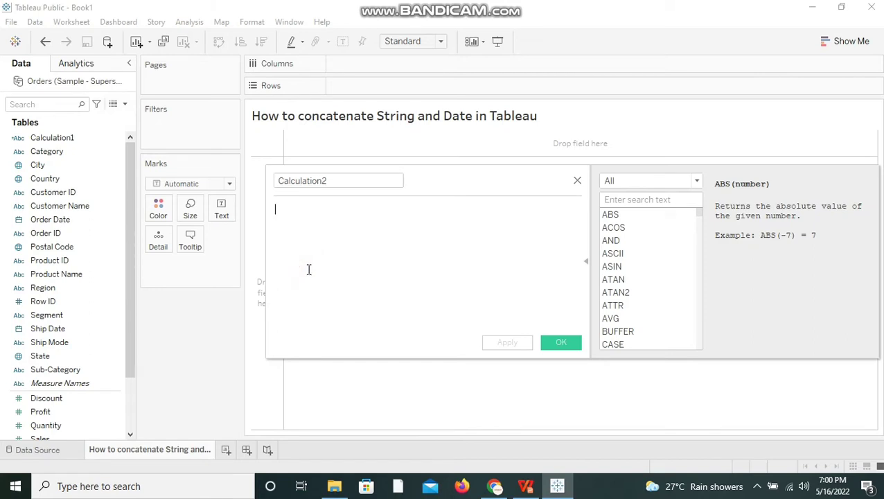
pyautogui.write('shi')
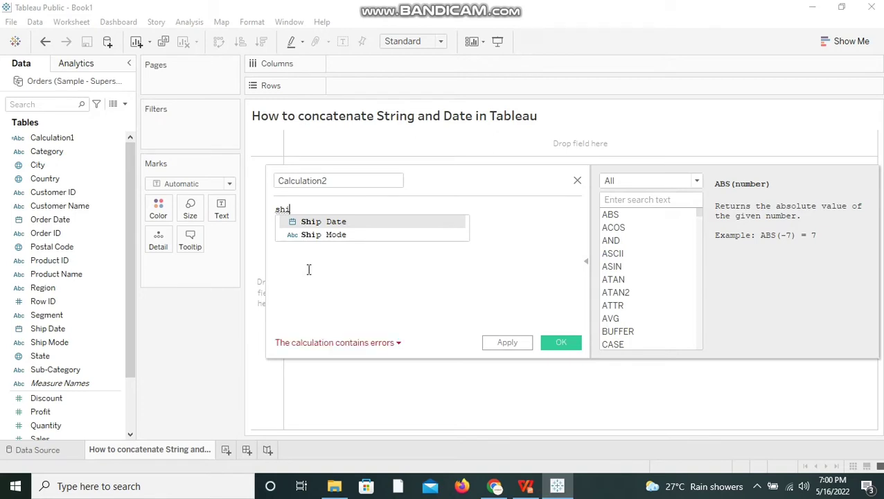
pyautogui.click(337, 225)
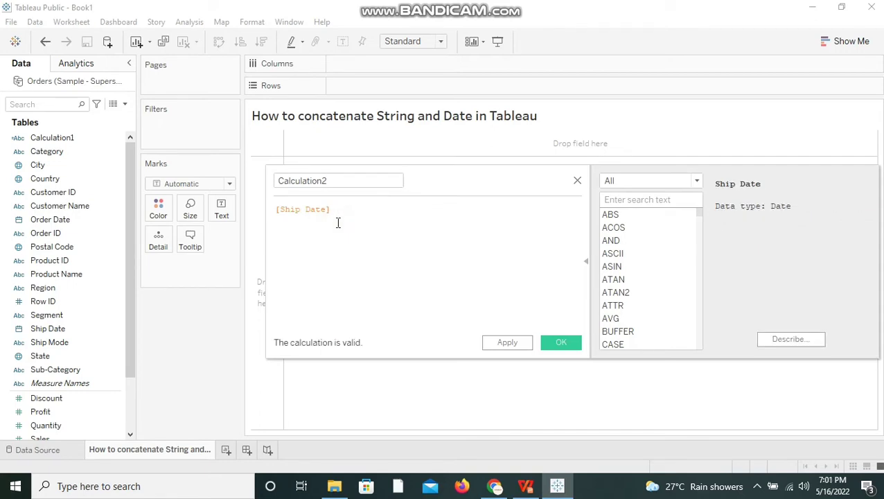
# Extend the formula to [Ship Date] + [State]
pyautogui.press('Home')
pyautogui.write("'")
pyautogui.press('BackSpace')
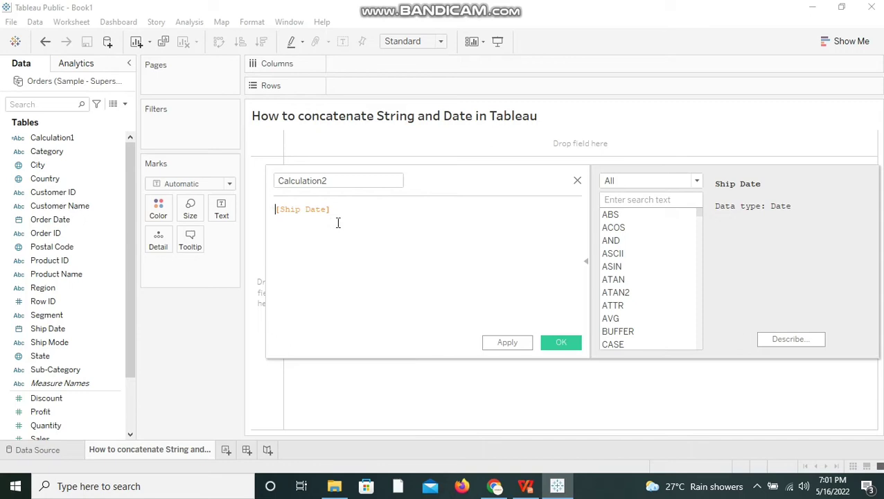
pyautogui.click(347, 208)
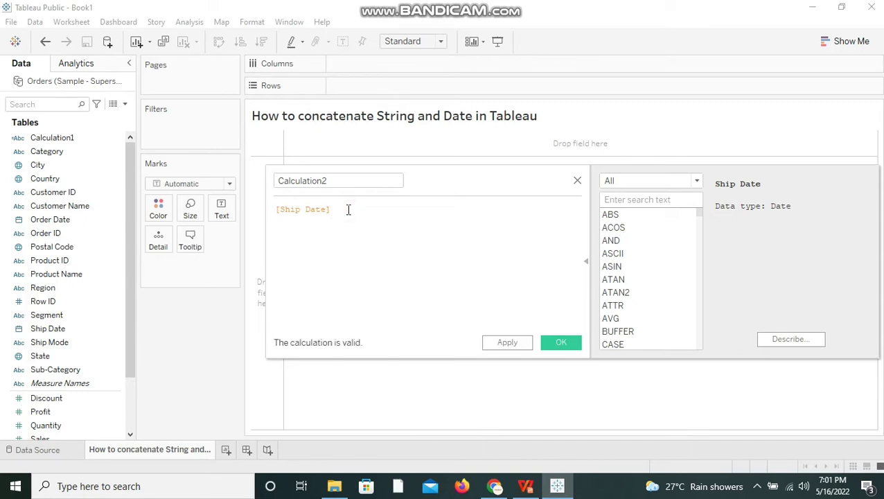
pyautogui.write('+ ')
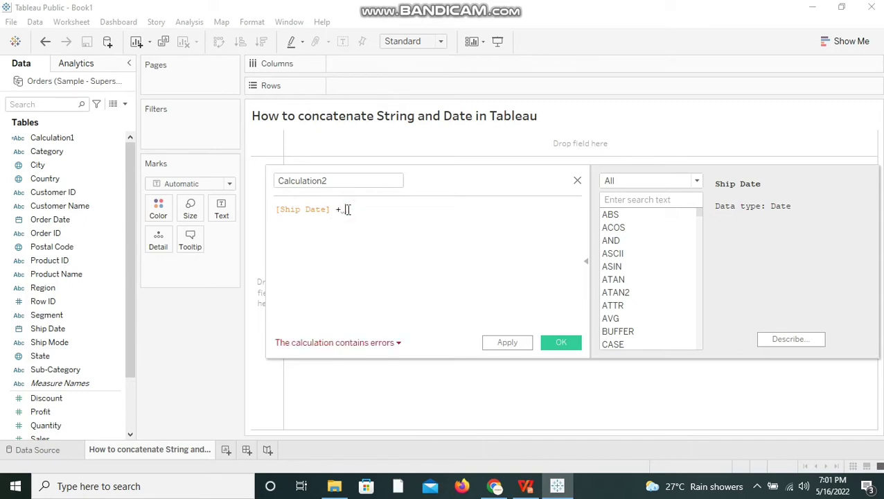
pyautogui.write('Sta')
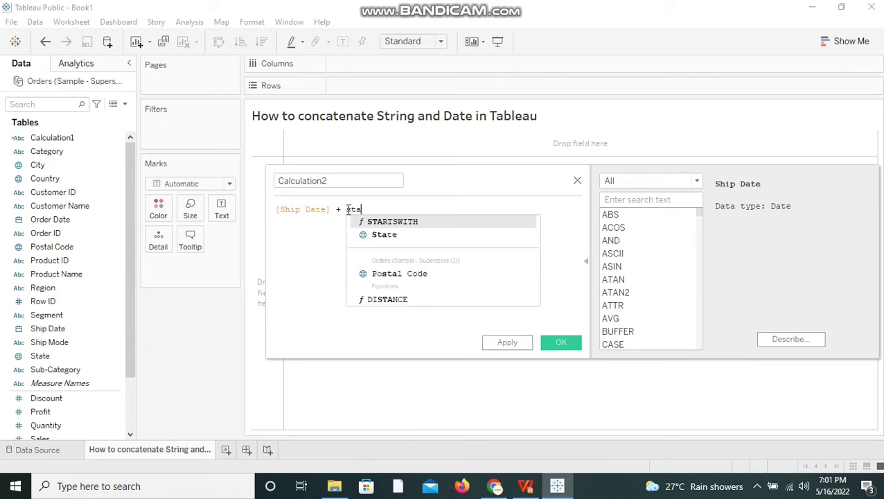
pyautogui.click(381, 234)
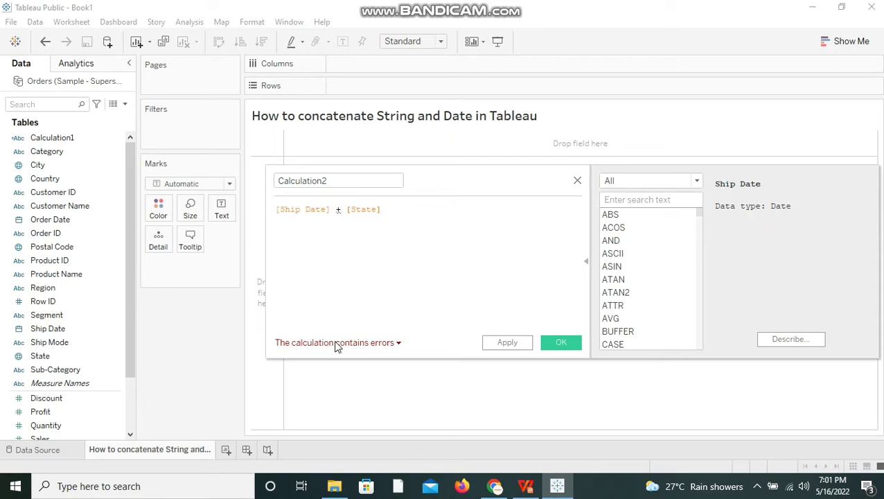
# Check the error and rewrite the formula as STR([Ship Date]) + [State]
pyautogui.click(335, 343)
pyautogui.click(275, 210)
pyautogui.write('str')
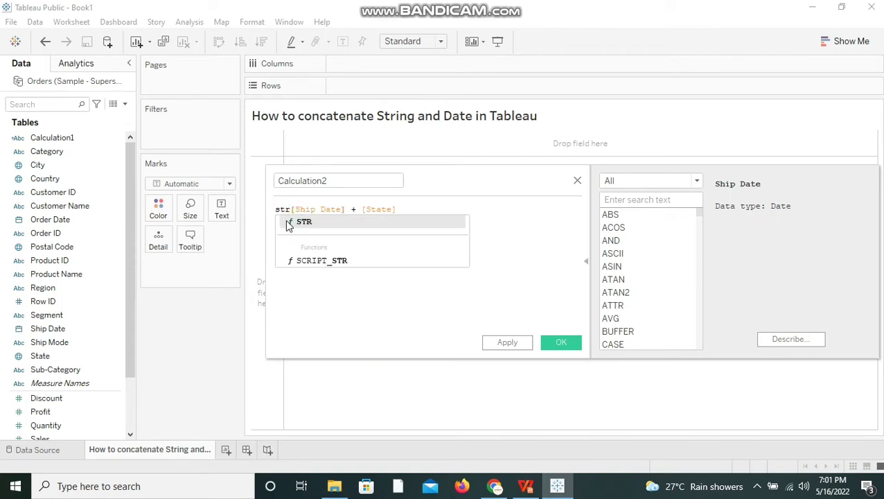
pyautogui.click(293, 223)
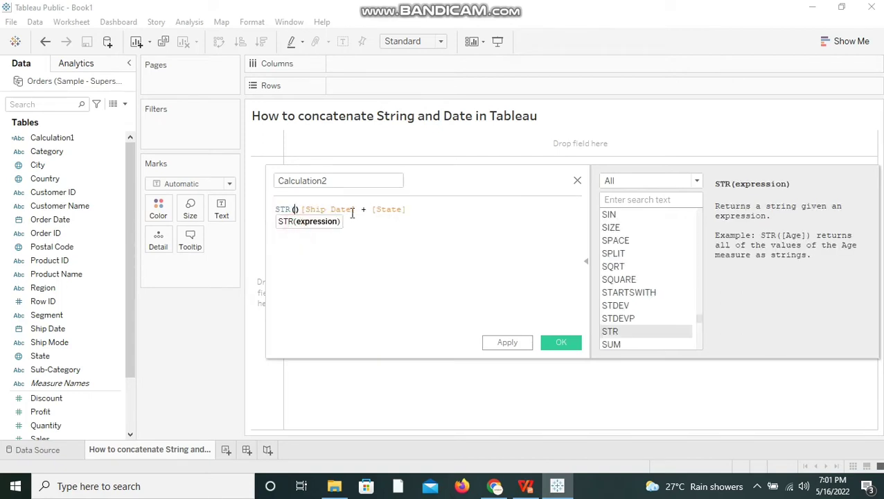
pyautogui.moveTo(355, 209); pyautogui.dragTo(302, 208)
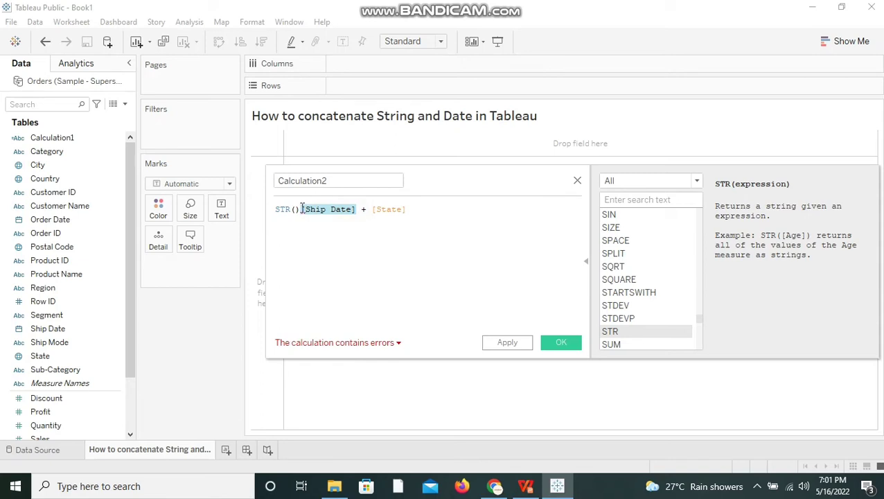
pyautogui.hotkey('ctrl', 'x')
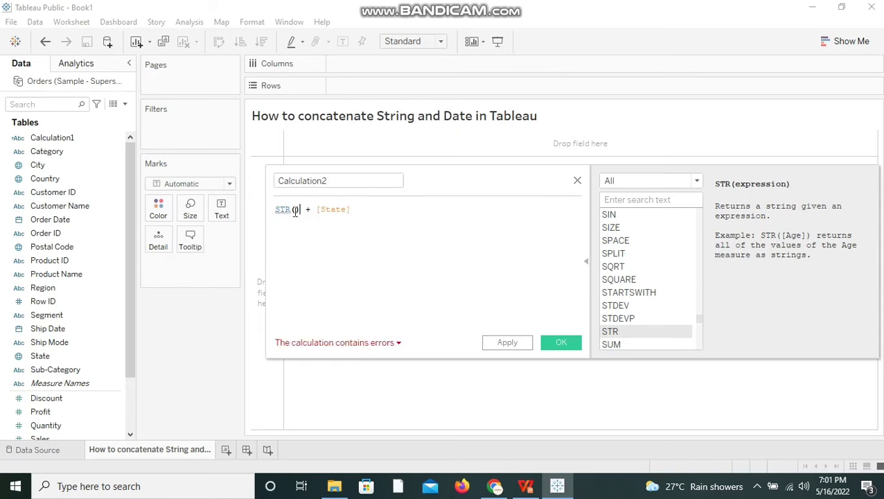
pyautogui.click(295, 211)
pyautogui.hotkey('ctrl', 'v')
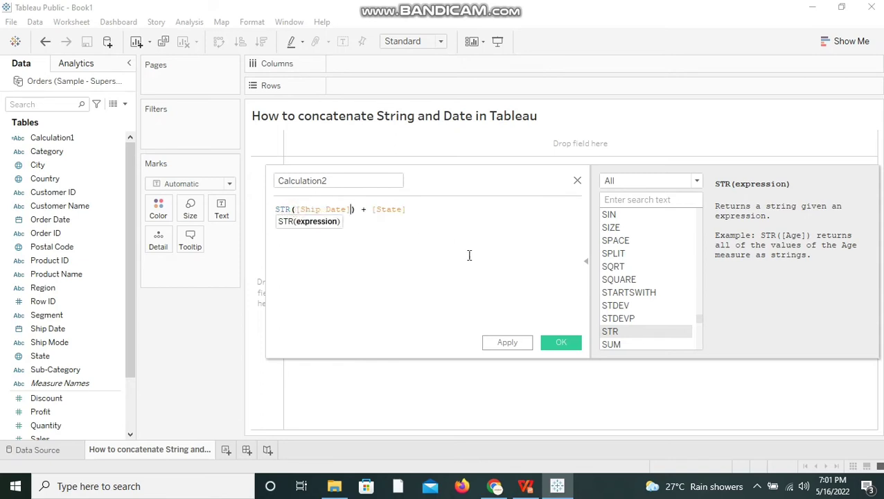
# Rename the calculation to 'Concatenation of String and Date'
pyautogui.click(365, 179)
pyautogui.press('BackSpace')
pyautogui.press('BackSpace')
pyautogui.press('BackSpace')
pyautogui.press('BackSpace')
pyautogui.press('BackSpace')
pyautogui.press('BackSpace')
pyautogui.press('BackSpace')
pyautogui.press('BackSpace')
pyautogui.press('BackSpace')
pyautogui.press('BackSpace')
pyautogui.press('BackSpace')
pyautogui.press('BackSpace')
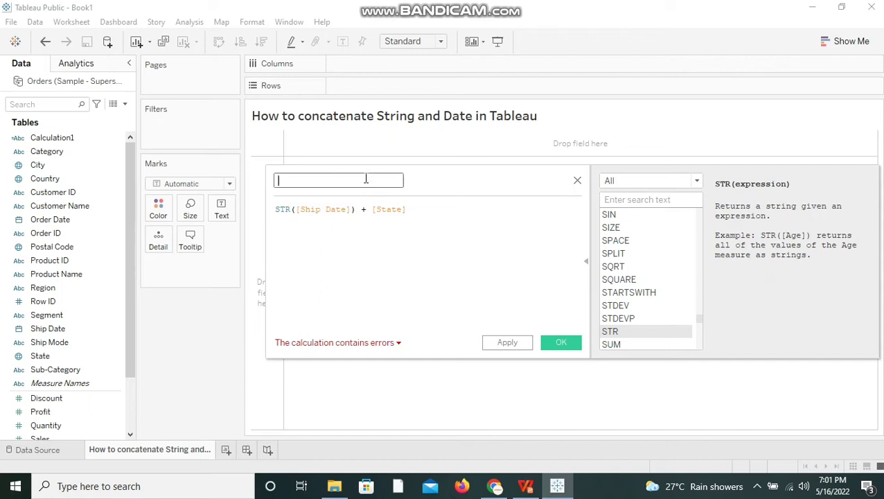
pyautogui.write('Concatenation of ')
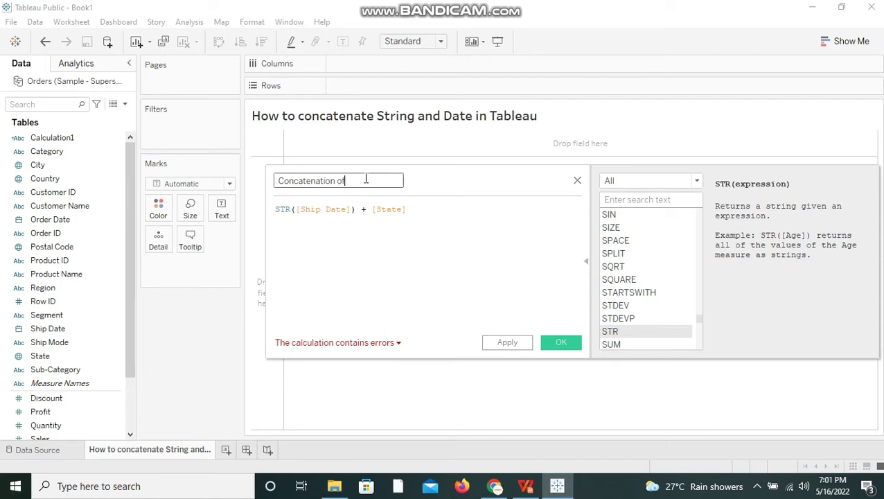
pyautogui.write('String and Date')
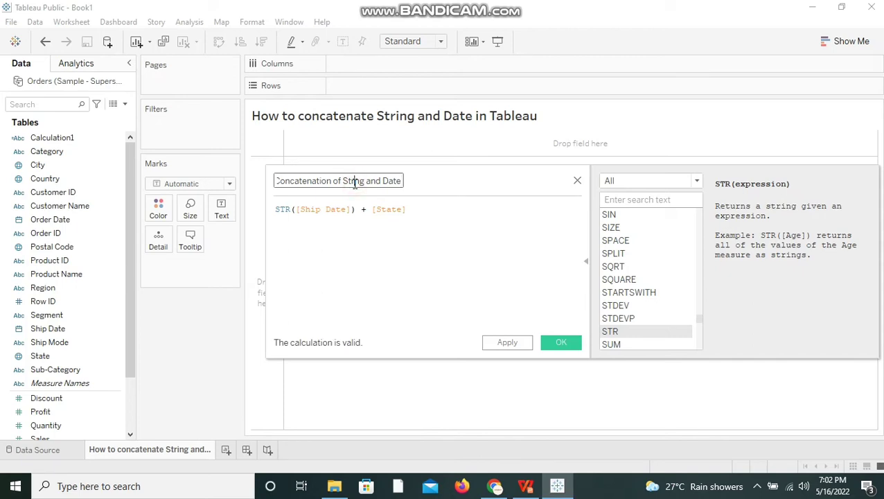
# Save the calculated field and place Ship Date on Rows
pyautogui.click(561, 343)
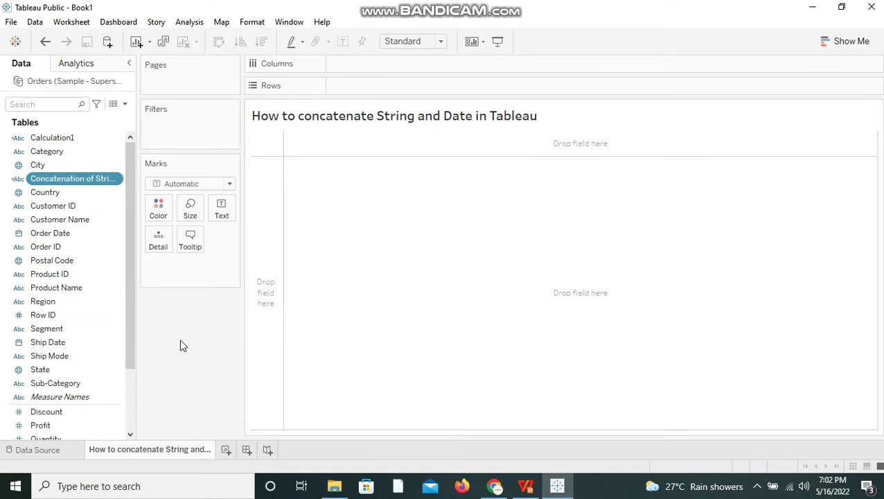
pyautogui.click(69, 345)
pyautogui.moveTo(70, 344); pyautogui.dragTo(367, 90)
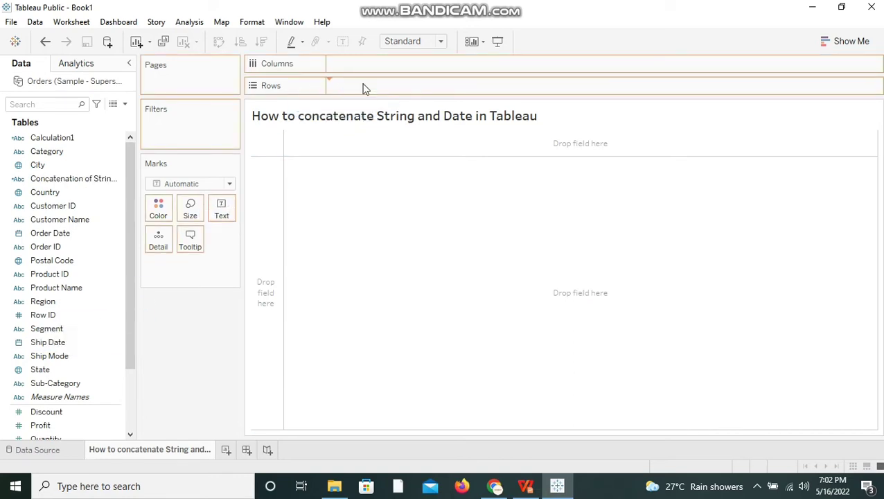
pyautogui.moveTo(365, 88); pyautogui.dragTo(365, 88)
# Change the Ship Date pill to a discrete Exact Date
pyautogui.rightClick(365, 88)
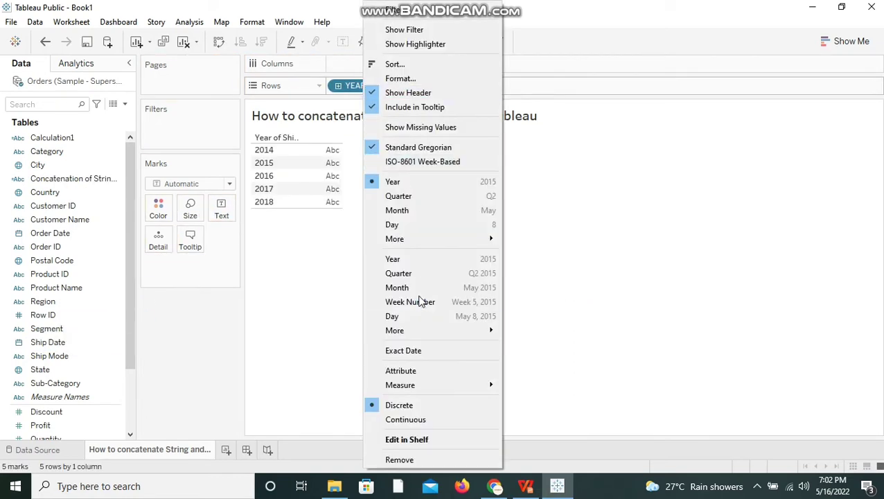
pyautogui.click(402, 351)
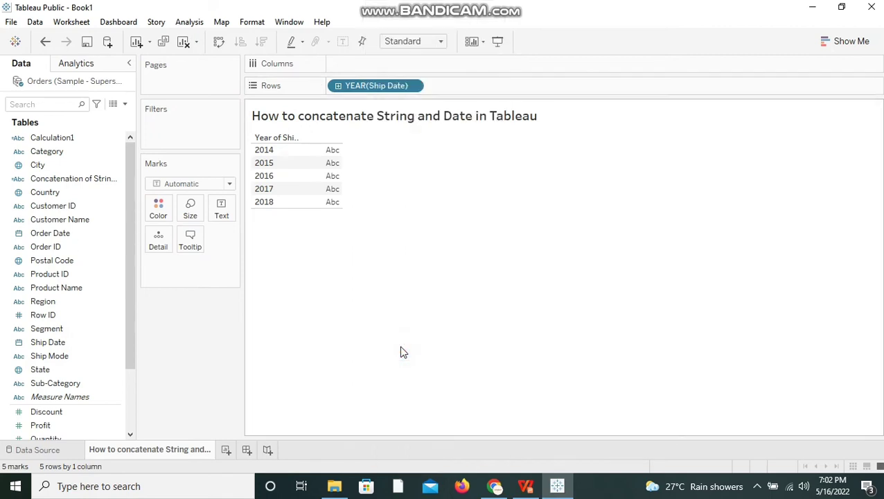
pyautogui.rightClick(368, 88)
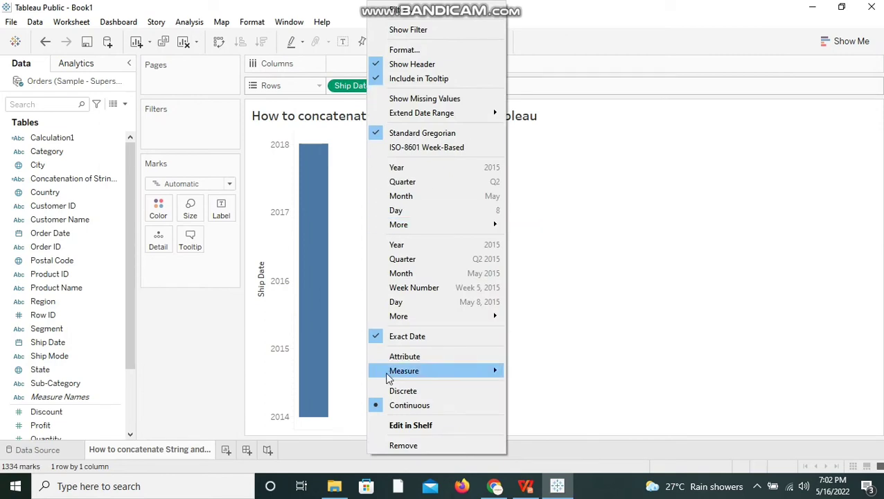
pyautogui.click(388, 392)
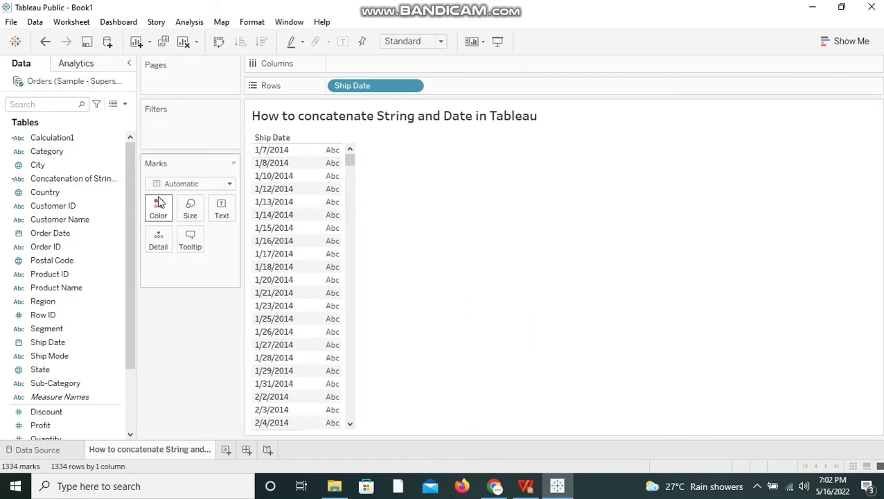
# Add State to Rows, put Concatenation of String and Date on Text, and widen the column
pyautogui.click(77, 208)
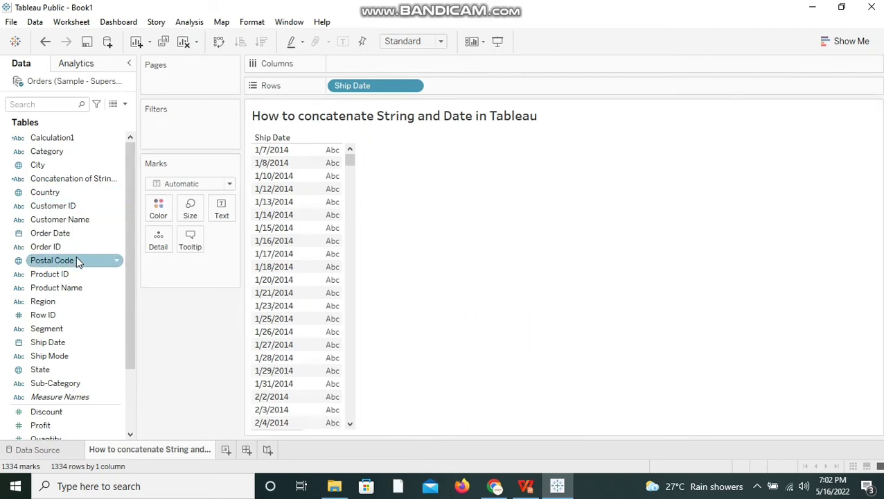
pyautogui.moveTo(58, 371); pyautogui.dragTo(458, 96)
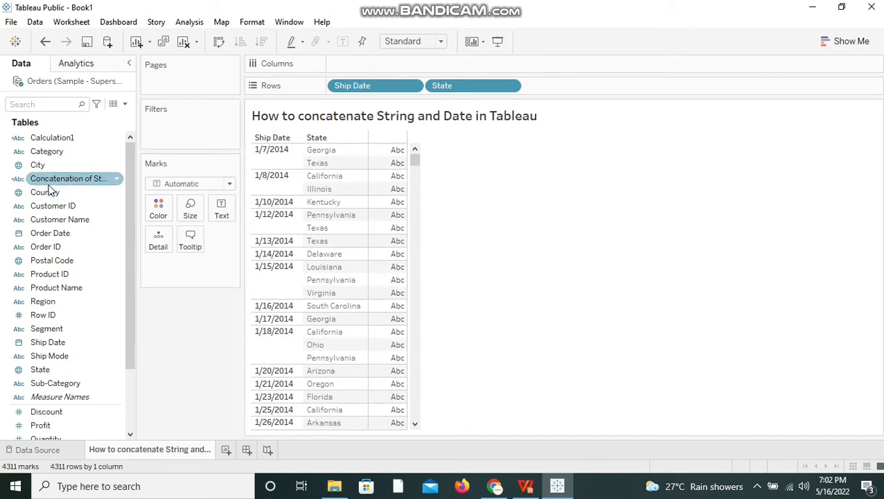
pyautogui.moveTo(48, 186); pyautogui.dragTo(220, 215)
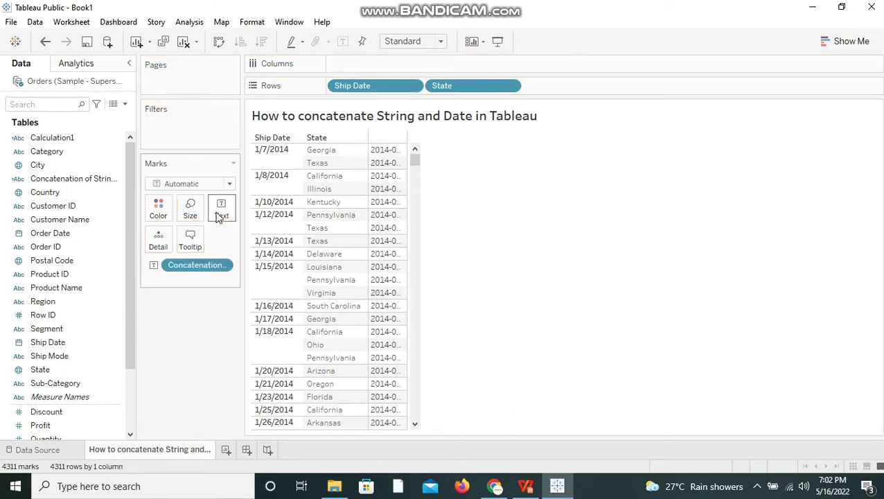
pyautogui.moveTo(408, 188); pyautogui.dragTo(602, 220)
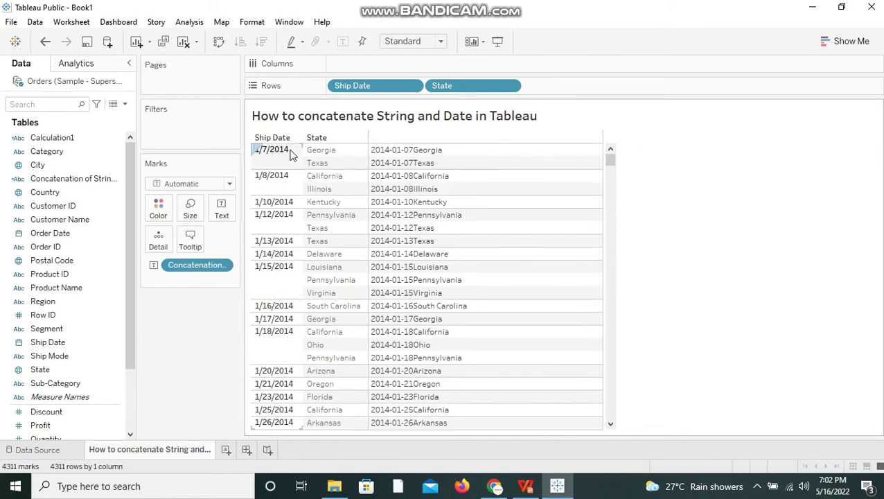
pyautogui.moveTo(442, 152)
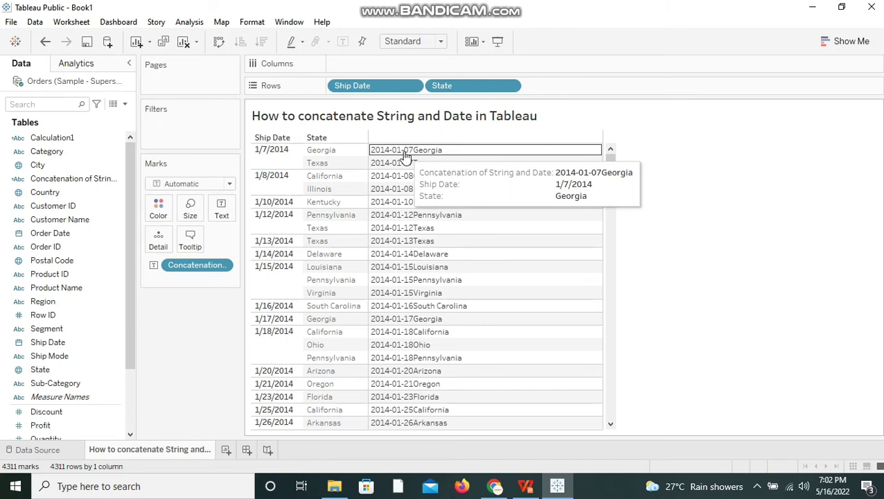
pyautogui.moveTo(400, 169)
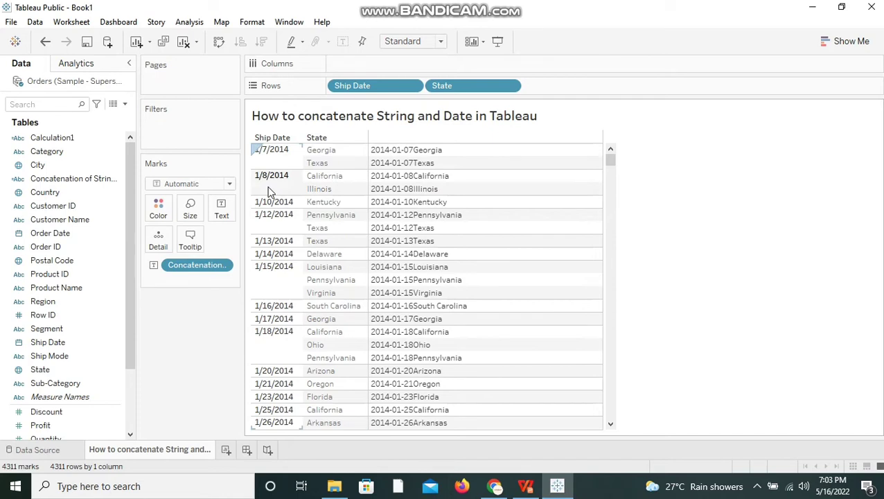
pyautogui.moveTo(414, 182)
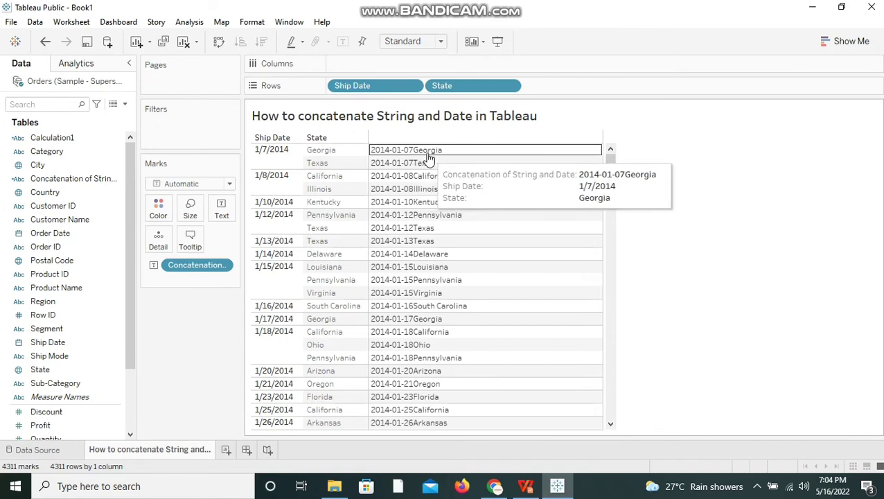
# Edit the concatenation formula to STR([Ship Date]) + " " + [State] and apply it
pyautogui.click(76, 178)
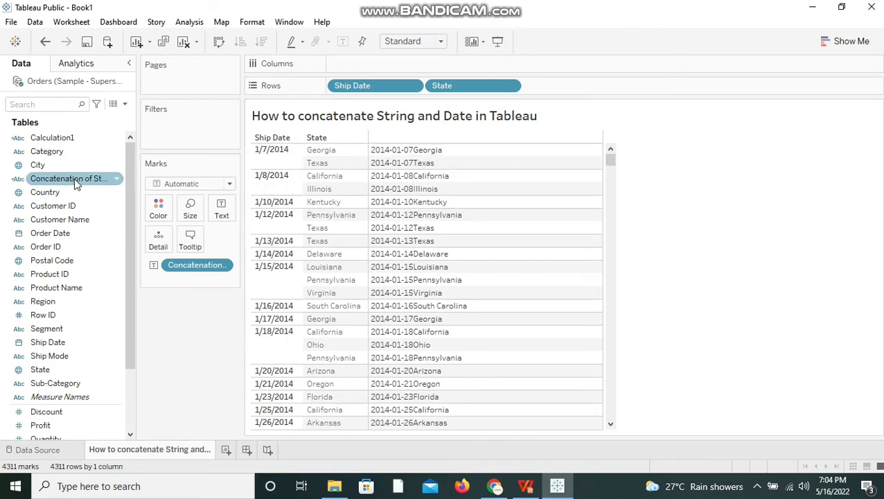
pyautogui.rightClick(76, 179)
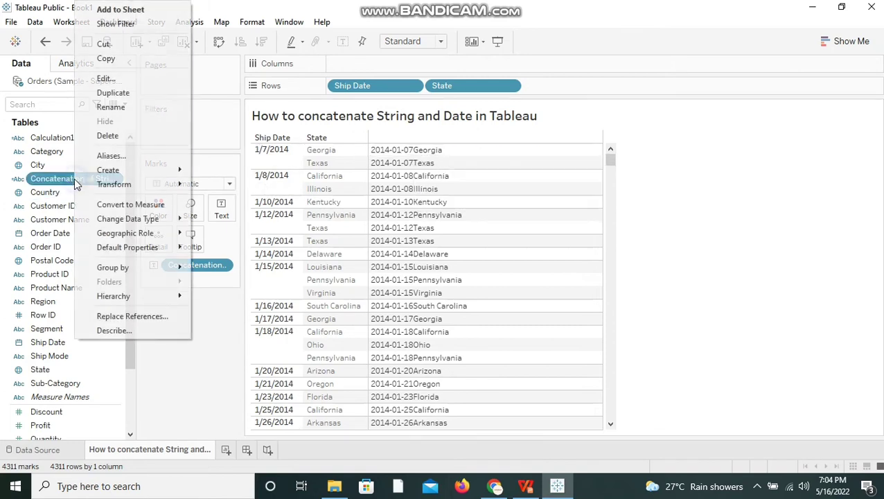
pyautogui.click(118, 79)
pyautogui.click(367, 212)
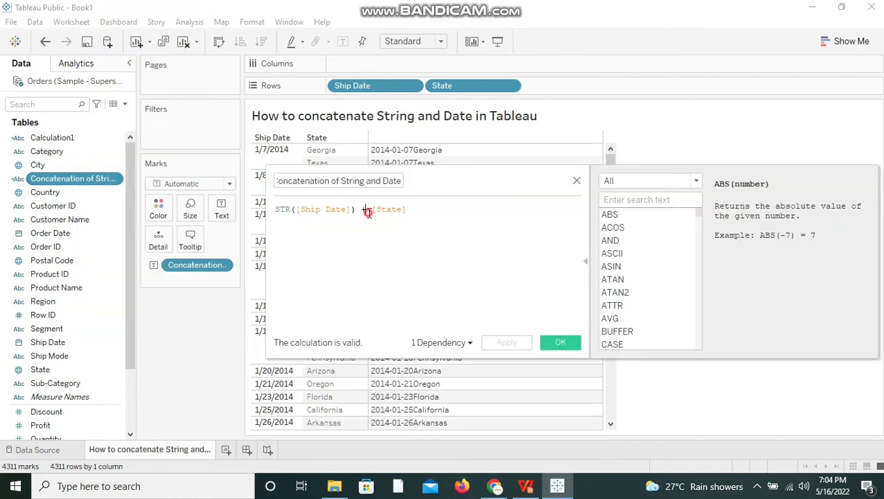
pyautogui.write('" ')
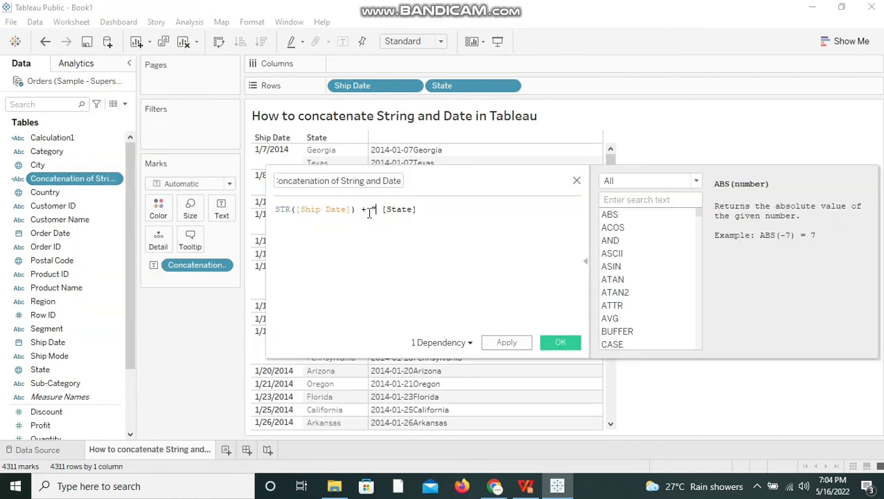
pyautogui.write('" +')
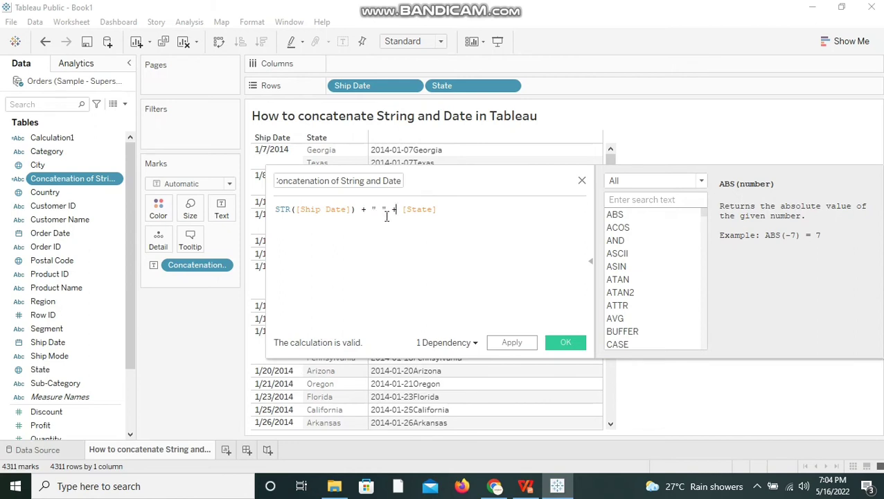
pyautogui.moveTo(554, 391)
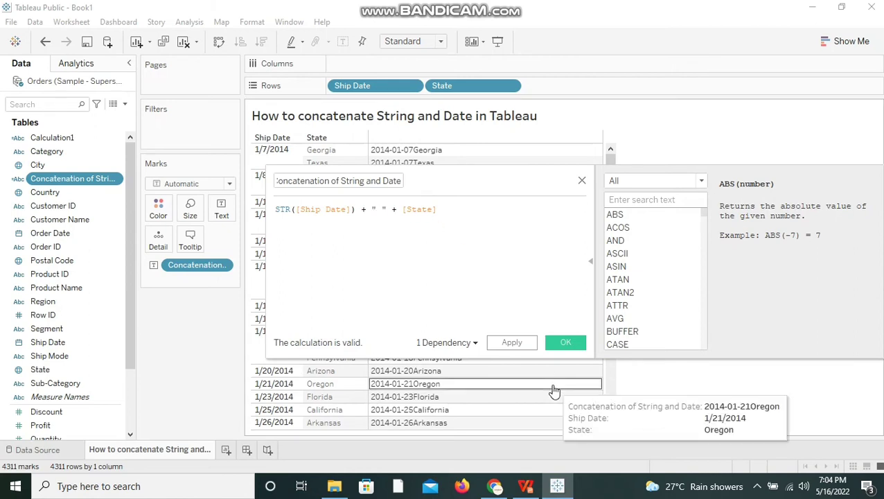
pyautogui.click(523, 342)
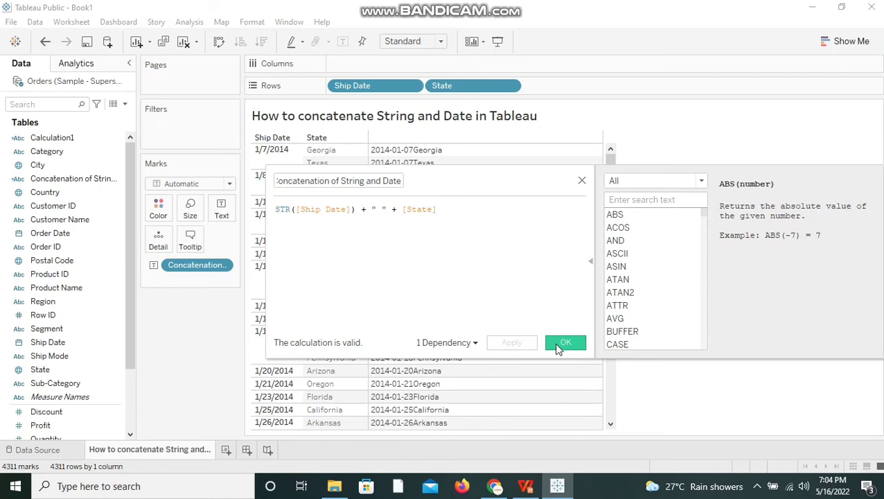
pyautogui.click(563, 342)
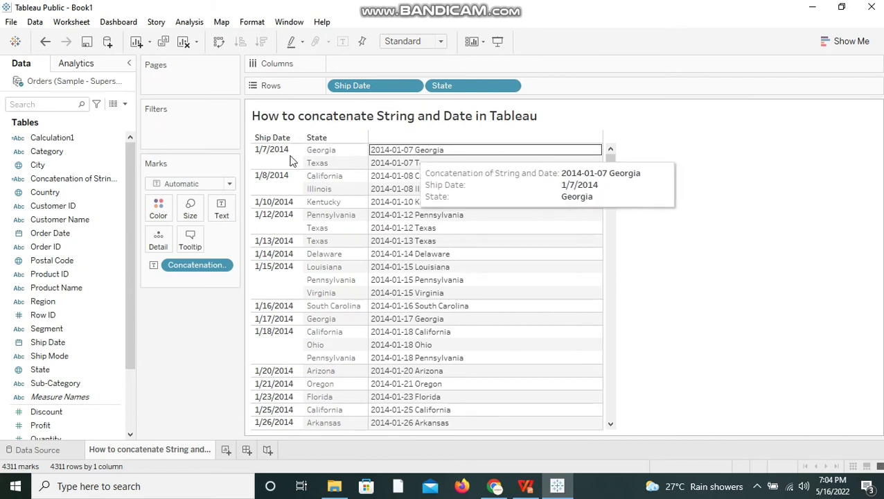
# Reopen the concatenation formula to verify the spacing and confirm it
pyautogui.click(90, 183)
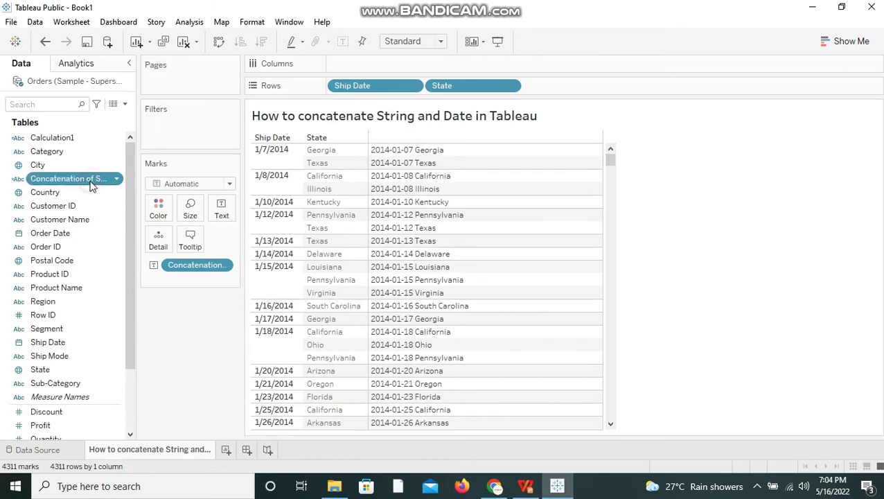
pyautogui.rightClick(90, 183)
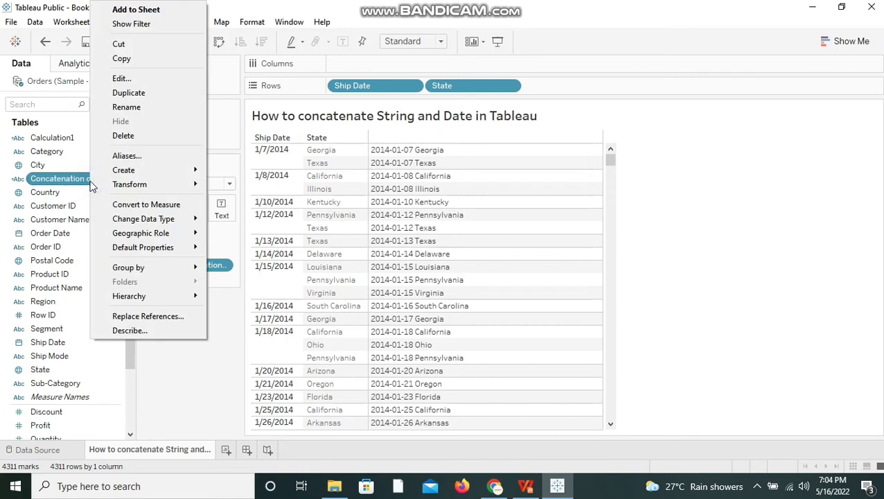
pyautogui.click(122, 79)
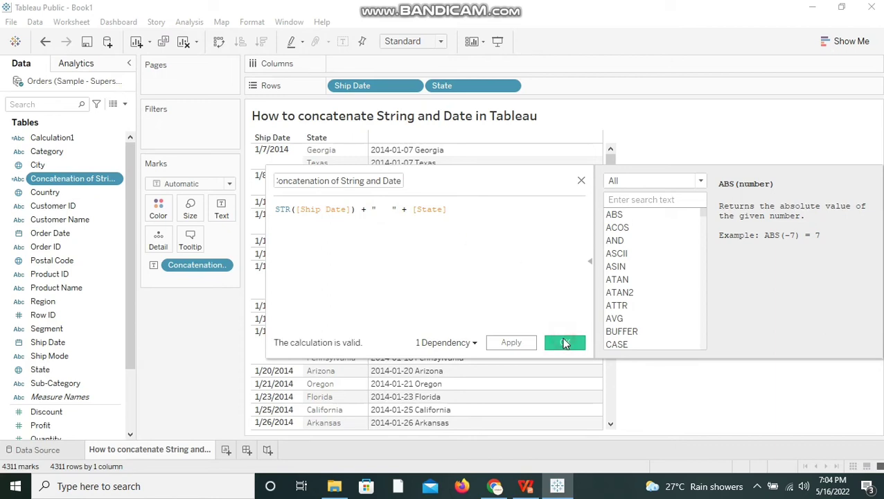
pyautogui.click(565, 343)
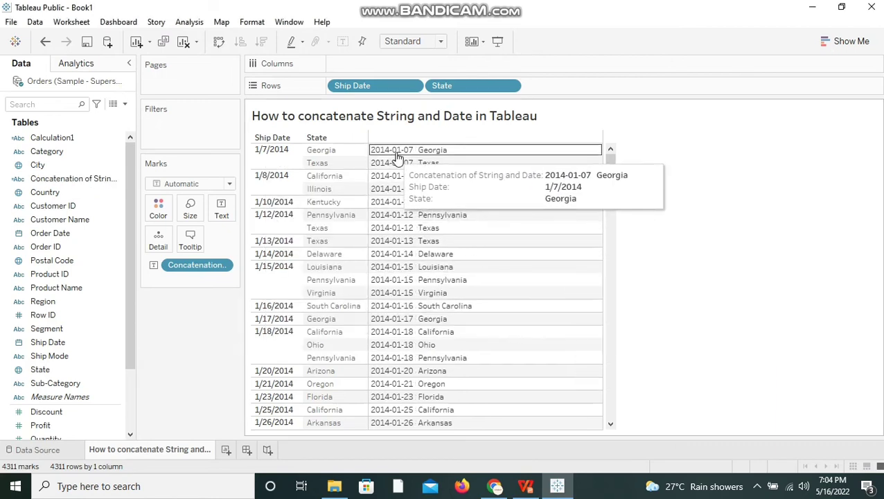